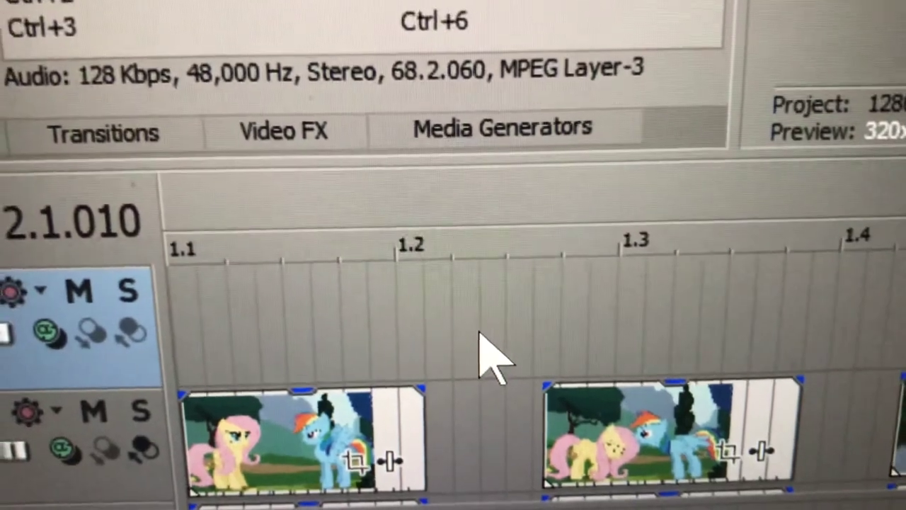
# Step: Place the playhead at 1.2.023, in the gap between the two pony clips
pyautogui.click(467, 326)
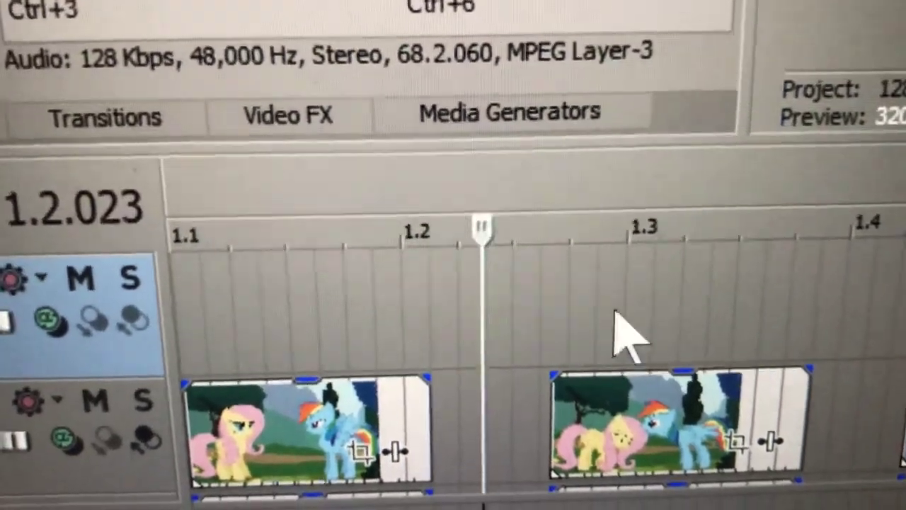